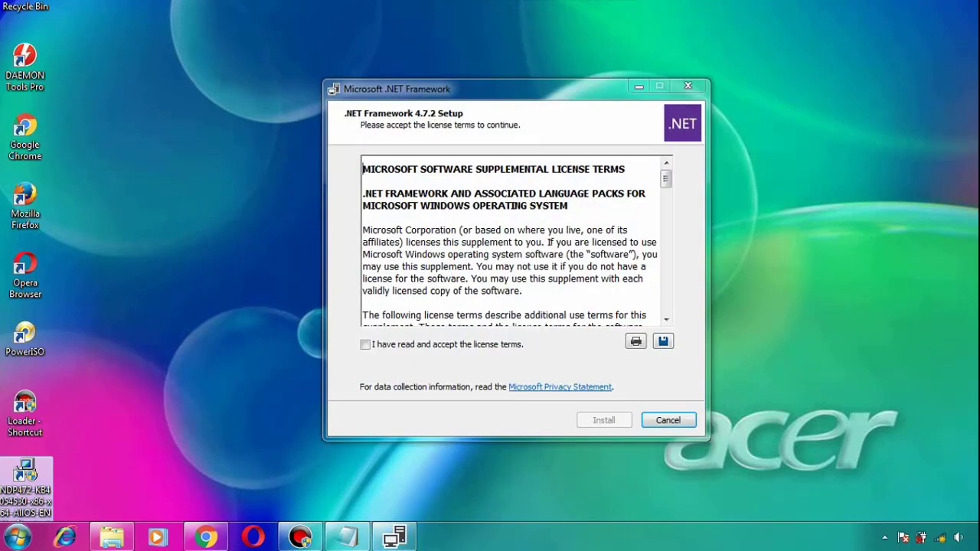
# Try to install .NET Framework 4.7.2 with the license terms accepted, and close the setup program
pyautogui.click(511, 350)
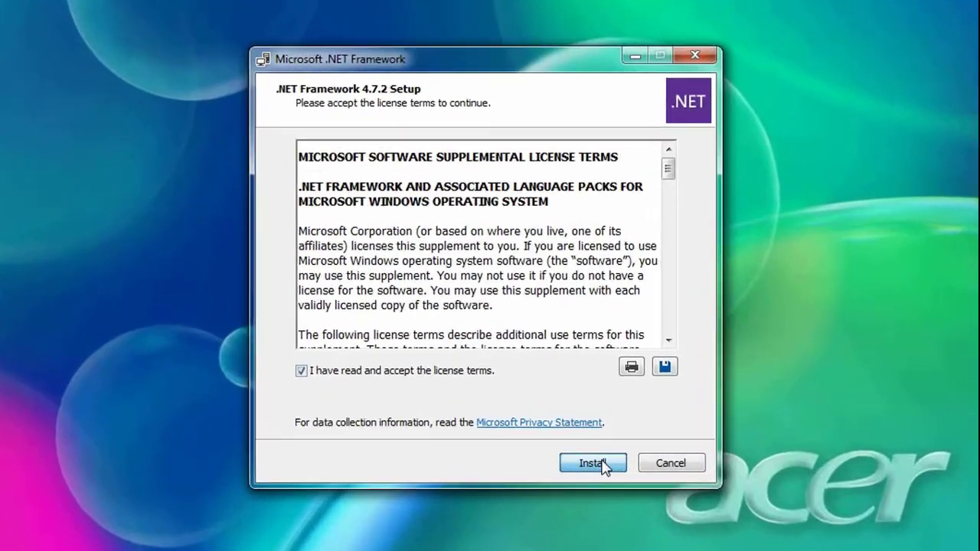
pyautogui.click(601, 463)
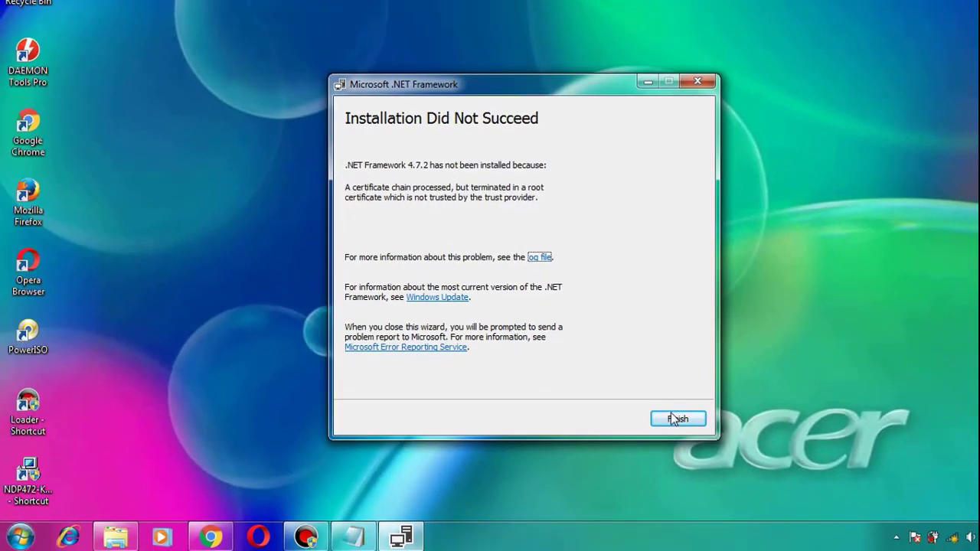
pyautogui.click(678, 455)
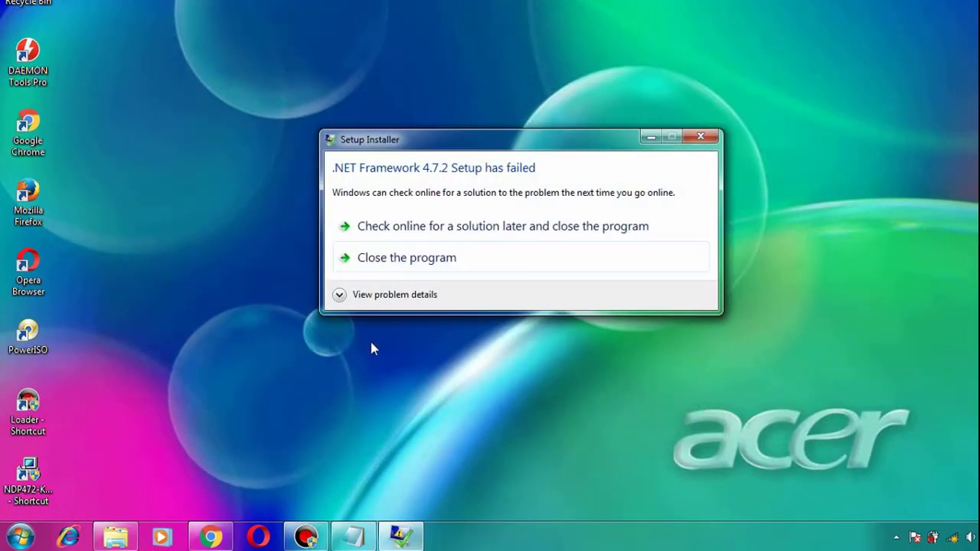
pyautogui.click(431, 259)
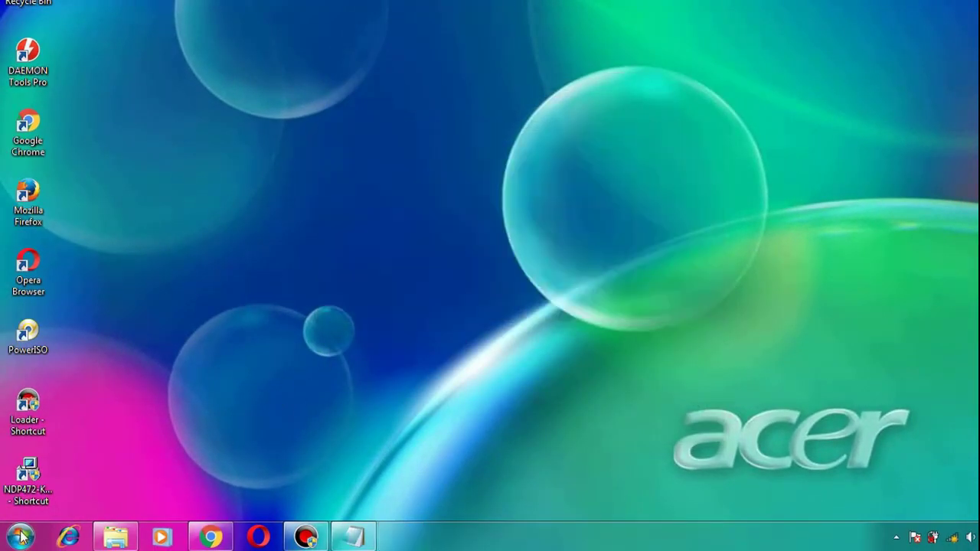
# Find and launch the Microsoft Management Console (mmc)
pyautogui.click(21, 536)
pyautogui.write('mmc')
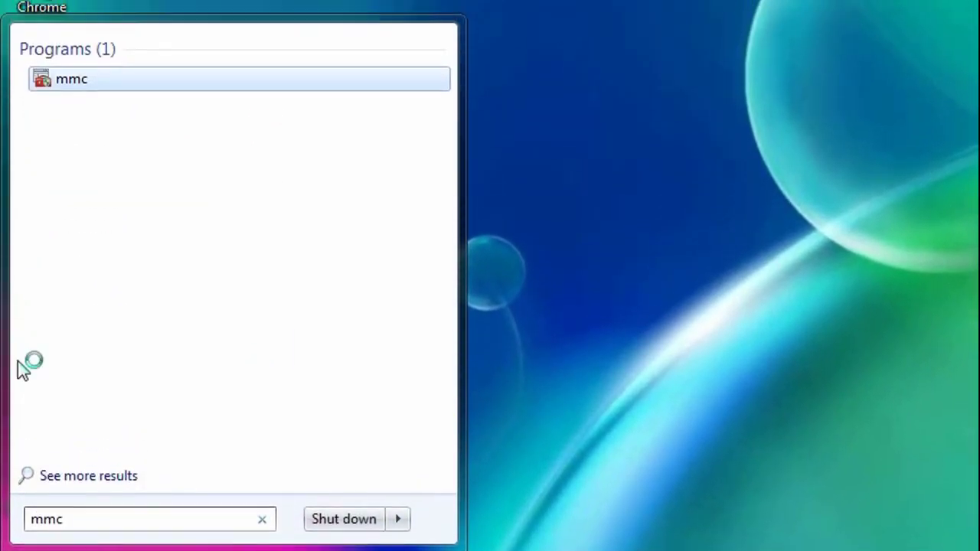
pyautogui.click(86, 81)
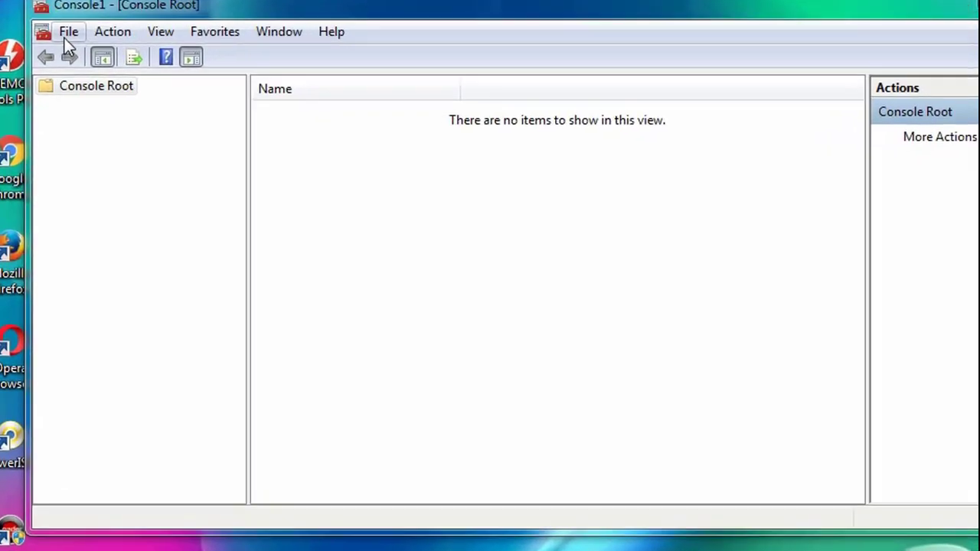
# Add the Certificates snap-in to the console for the computer account, managing the local computer
pyautogui.click(60, 59)
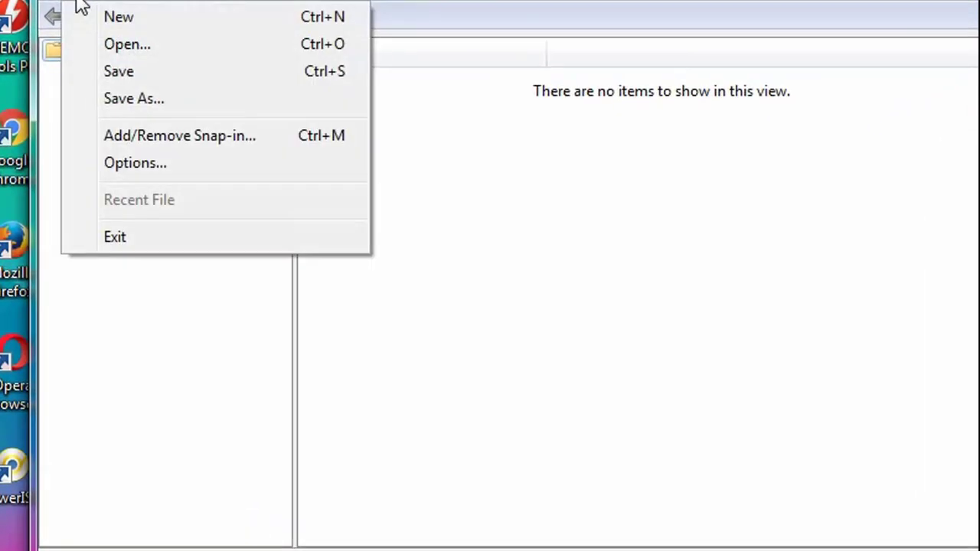
pyautogui.click(167, 141)
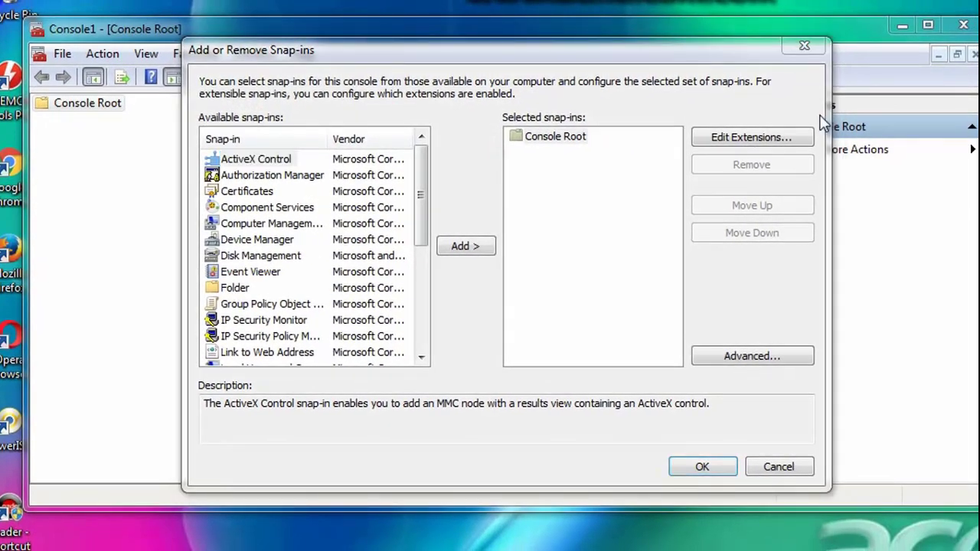
pyautogui.click(420, 202)
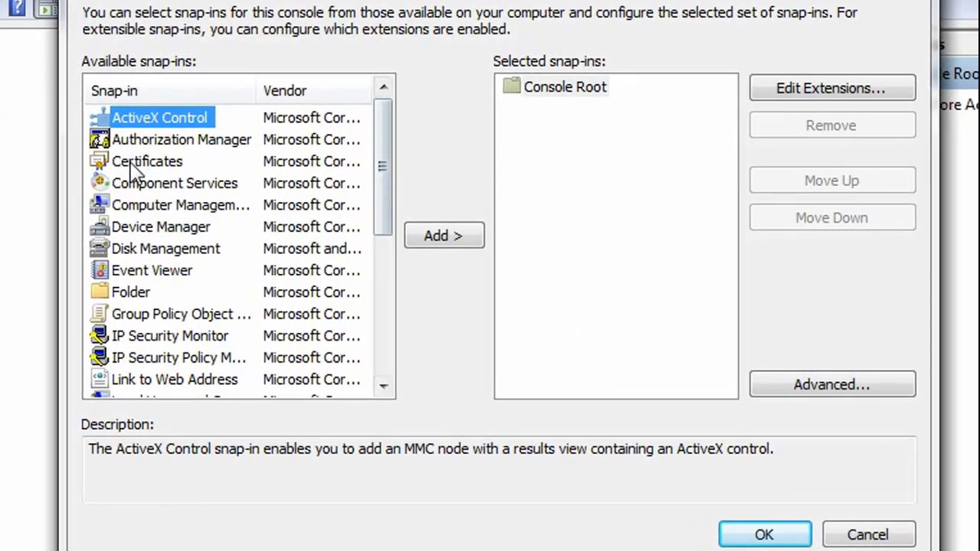
pyautogui.click(235, 193)
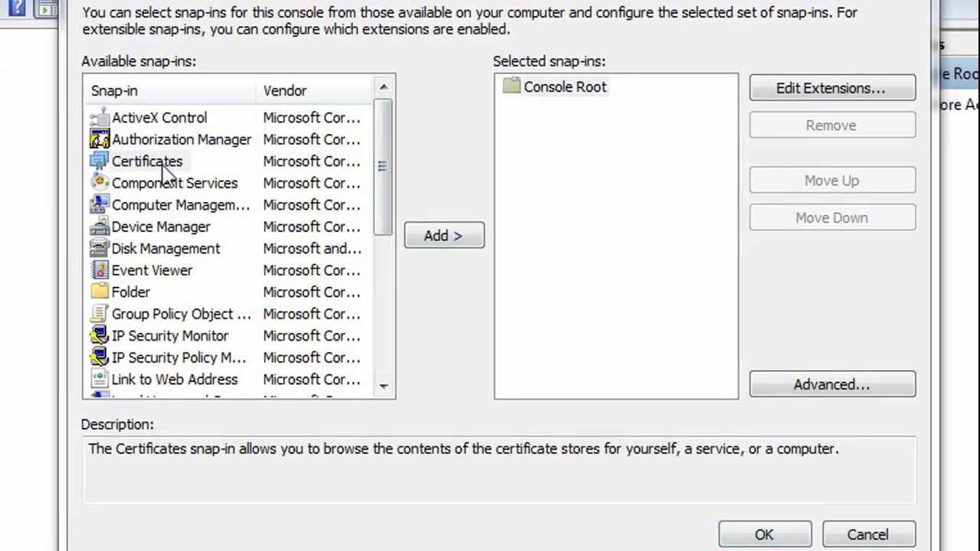
pyautogui.click(460, 235)
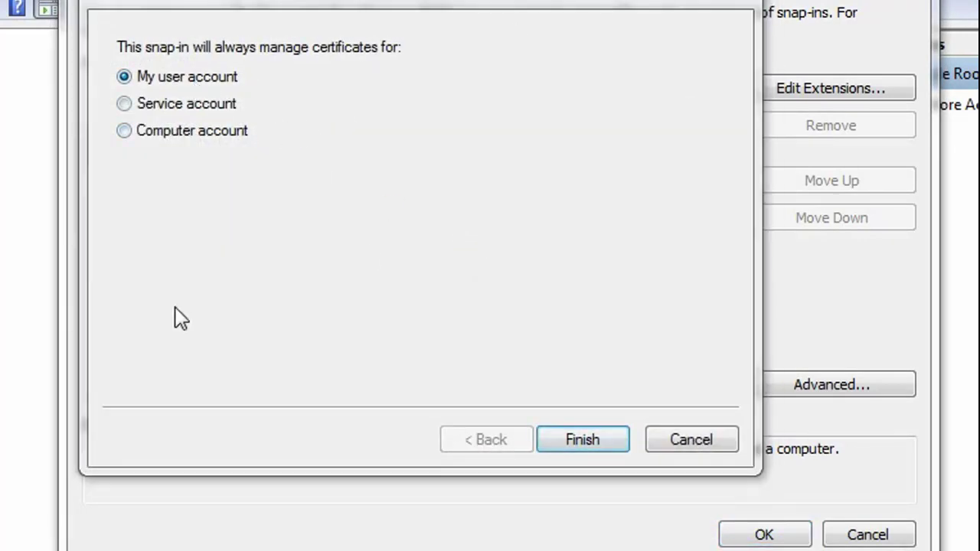
pyautogui.click(155, 141)
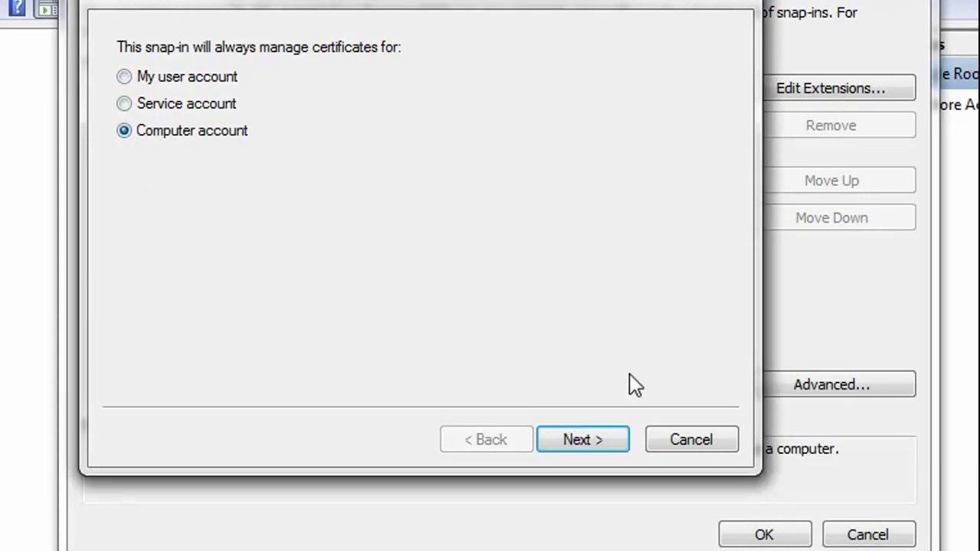
pyautogui.click(585, 443)
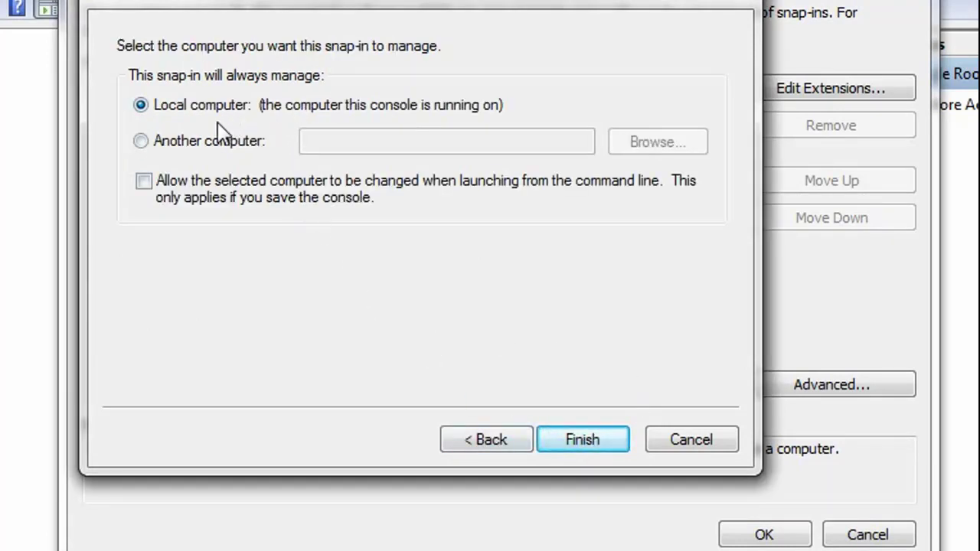
pyautogui.click(570, 444)
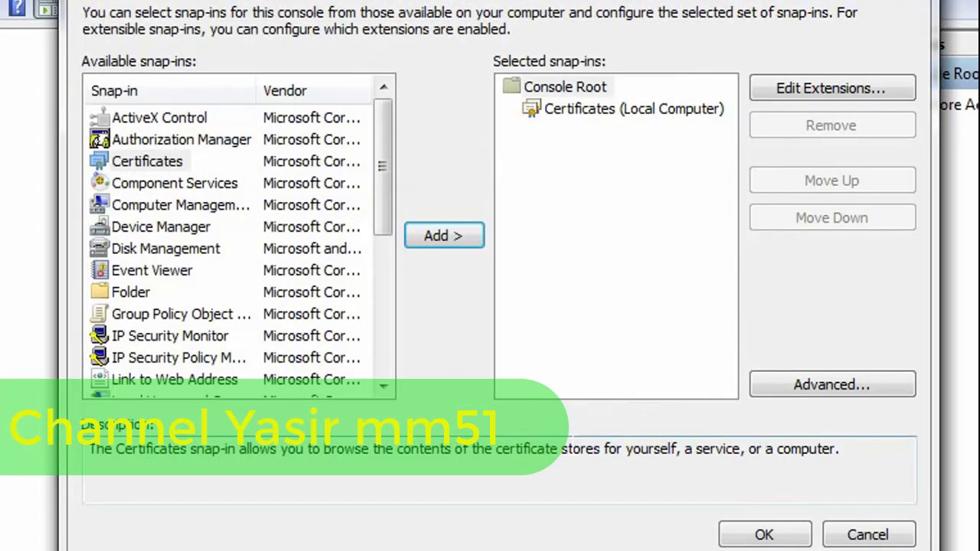
pyautogui.click(754, 536)
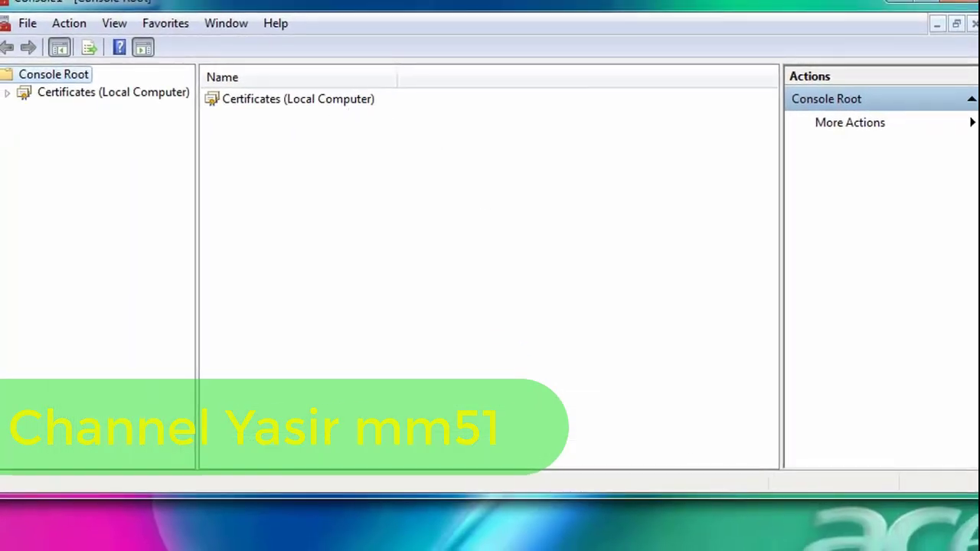
# Open the Certificates folder of the Trusted Root Certification Authorities store under Certificates (Local Computer)
pyautogui.click(113, 95)
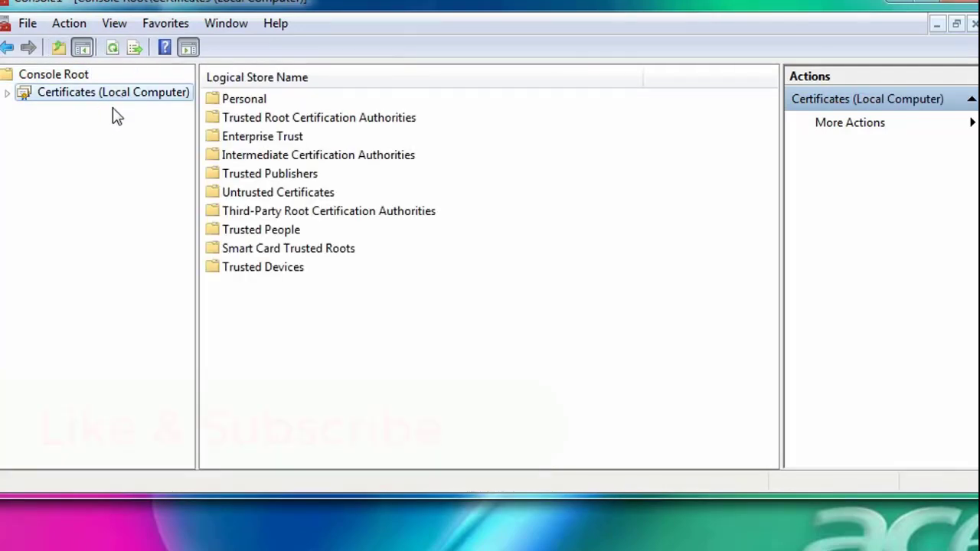
pyautogui.click(228, 121)
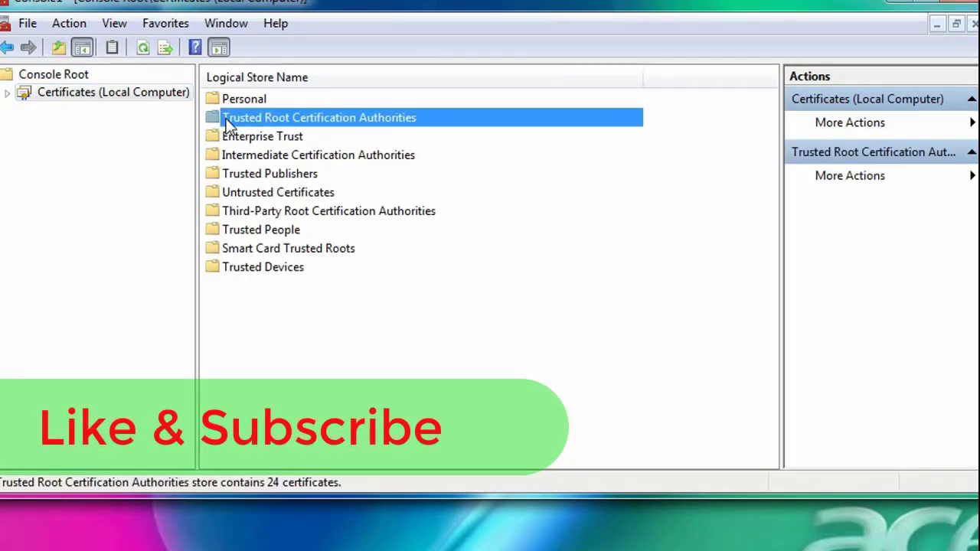
pyautogui.click(665, 117)
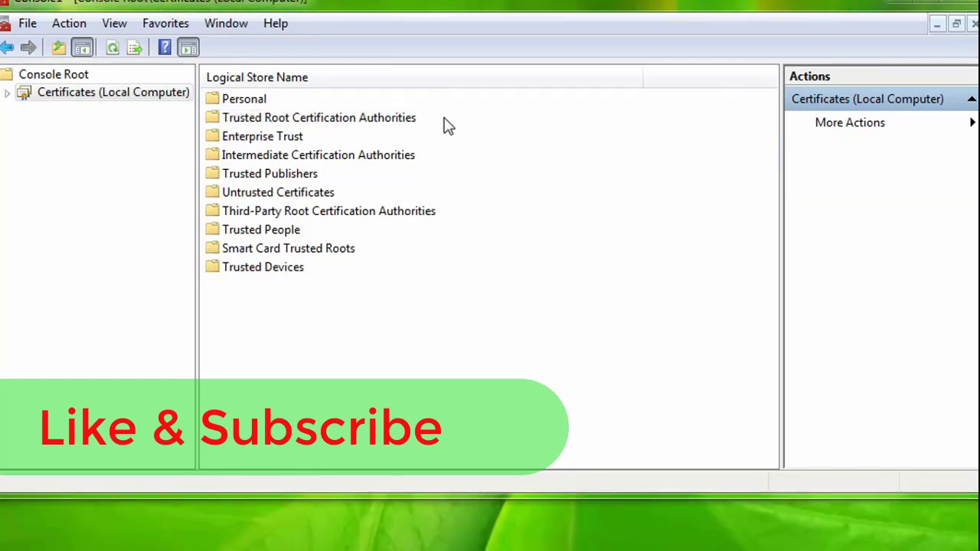
pyautogui.doubleClick(317, 116)
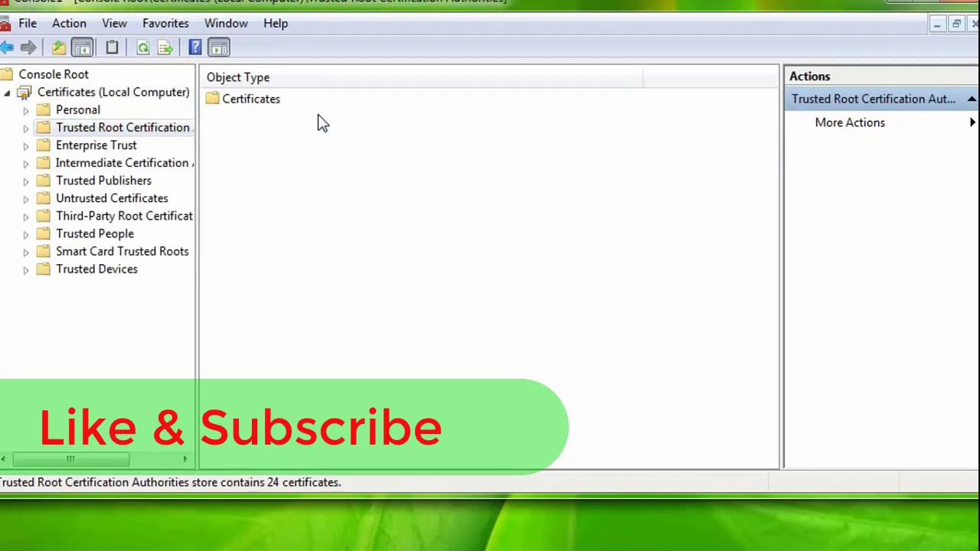
pyautogui.click(274, 110)
pyautogui.doubleClick(273, 110)
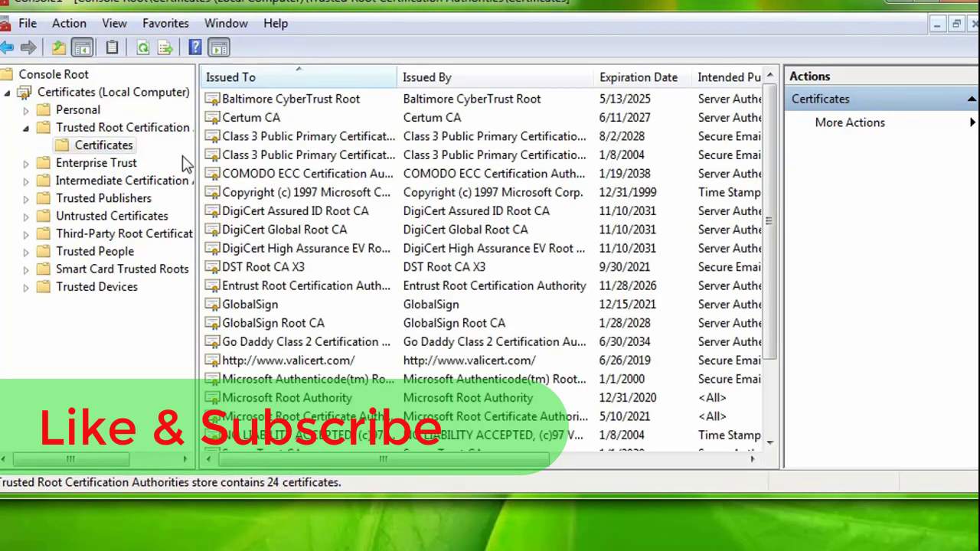
# Start a certificate import into the Trusted Root Certification Authorities' Certificates folder and proceed to the file selection
pyautogui.rightClick(115, 150)
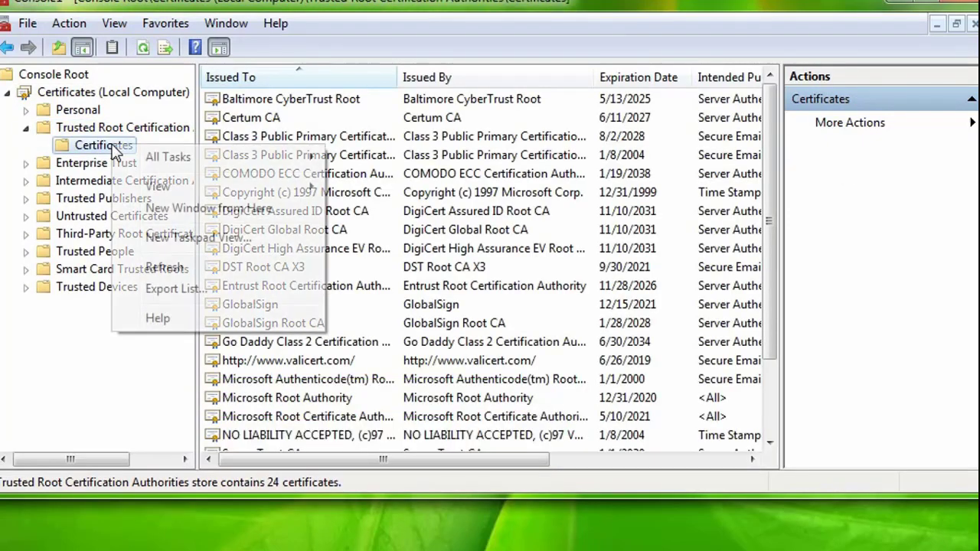
pyautogui.moveTo(181, 159)
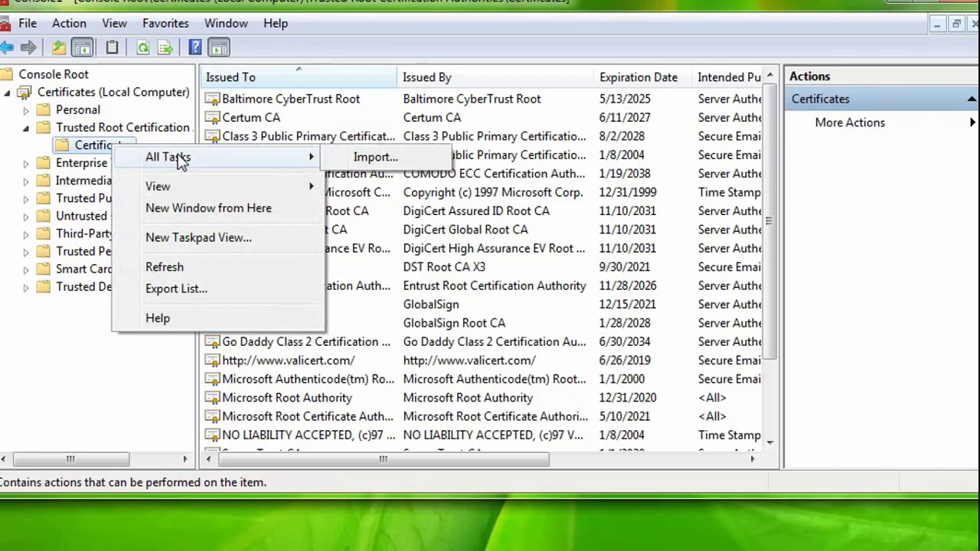
pyautogui.click(390, 152)
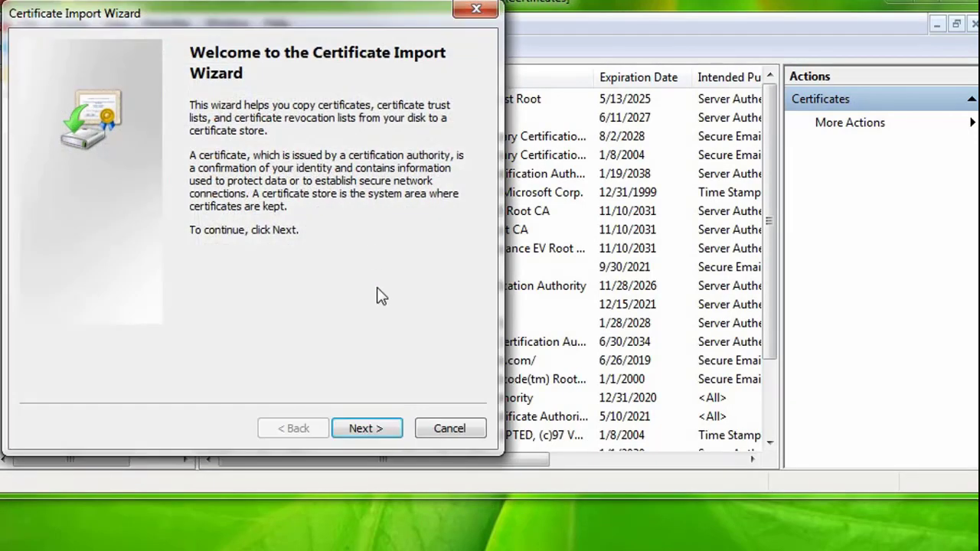
pyautogui.click(372, 429)
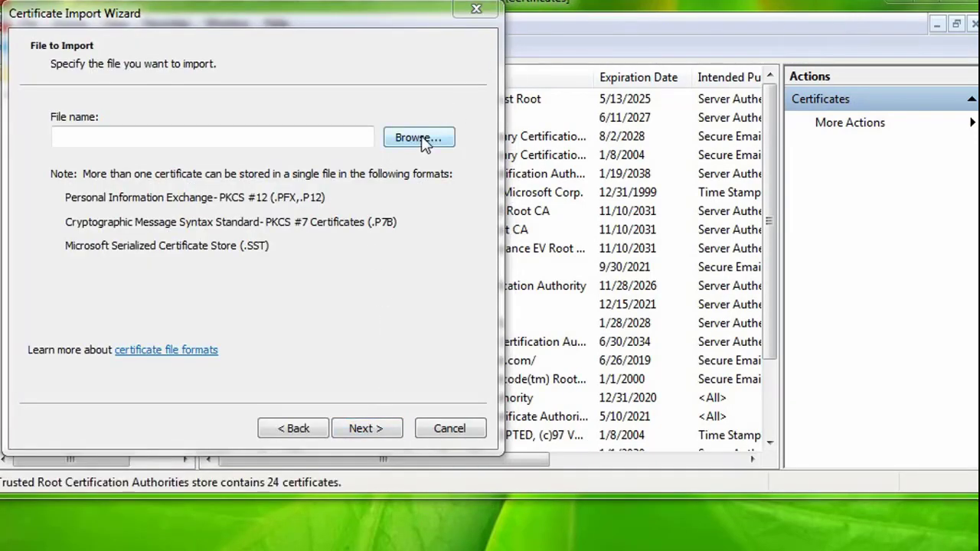
# Choose the certificate file MicRooCerAut2011_2011_03_22.crt from D:\Master as the file to import
pyautogui.click(423, 138)
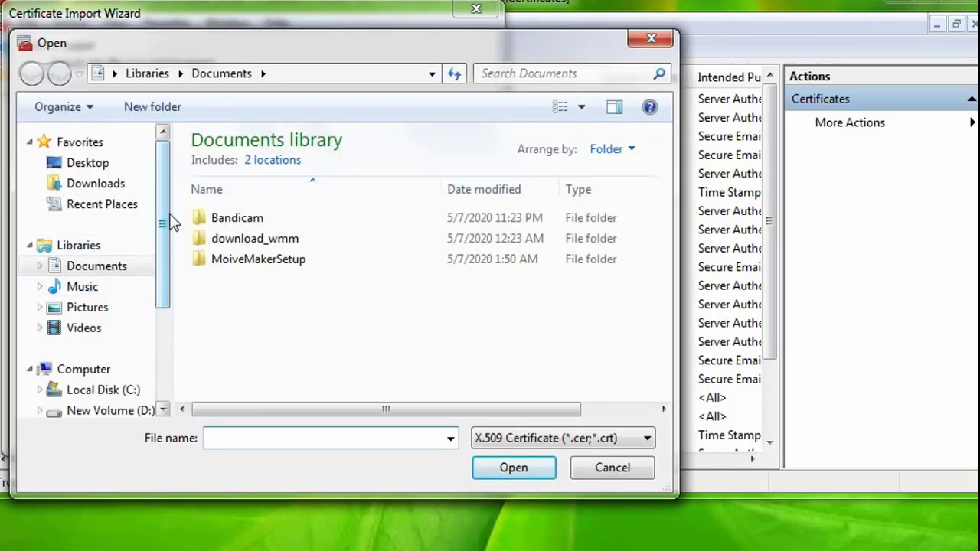
pyautogui.moveTo(162, 221); pyautogui.dragTo(160, 270)
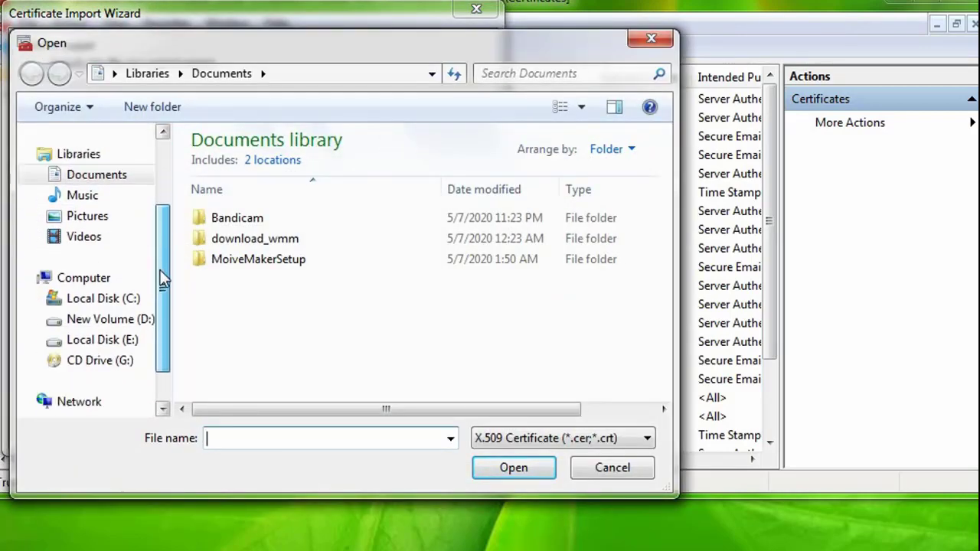
pyautogui.click(122, 339)
pyautogui.click(123, 319)
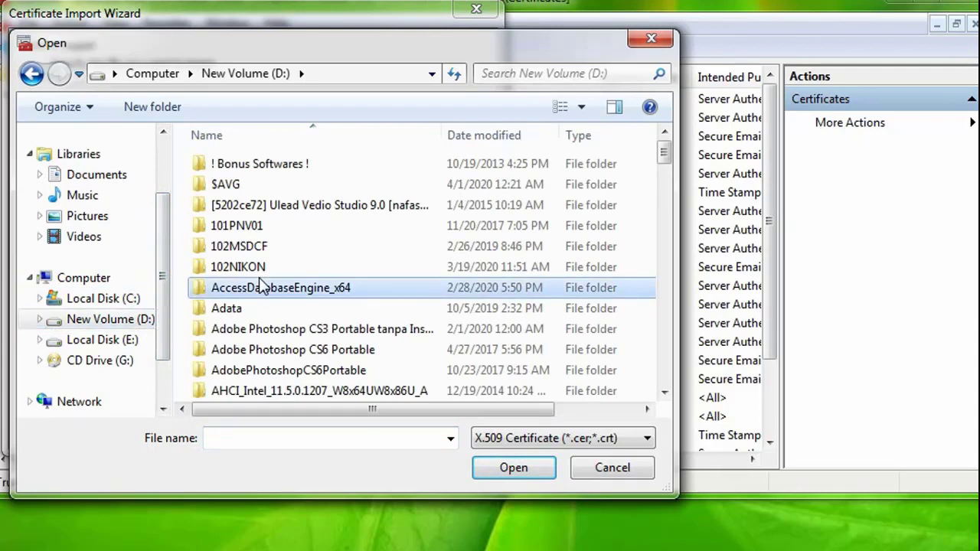
pyautogui.press('m')
pyautogui.press('Down')
pyautogui.press('Down')
pyautogui.press('Return')
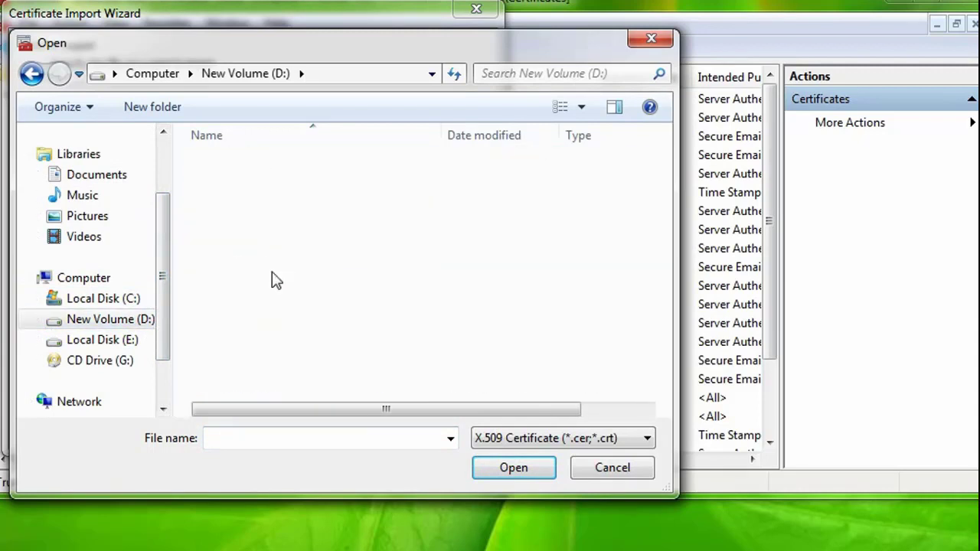
pyautogui.click(295, 331)
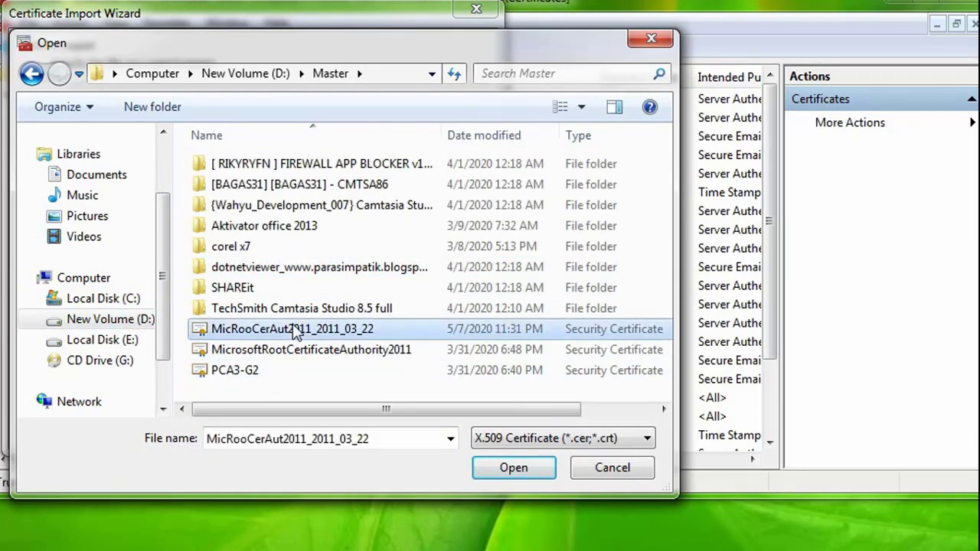
pyautogui.click(509, 468)
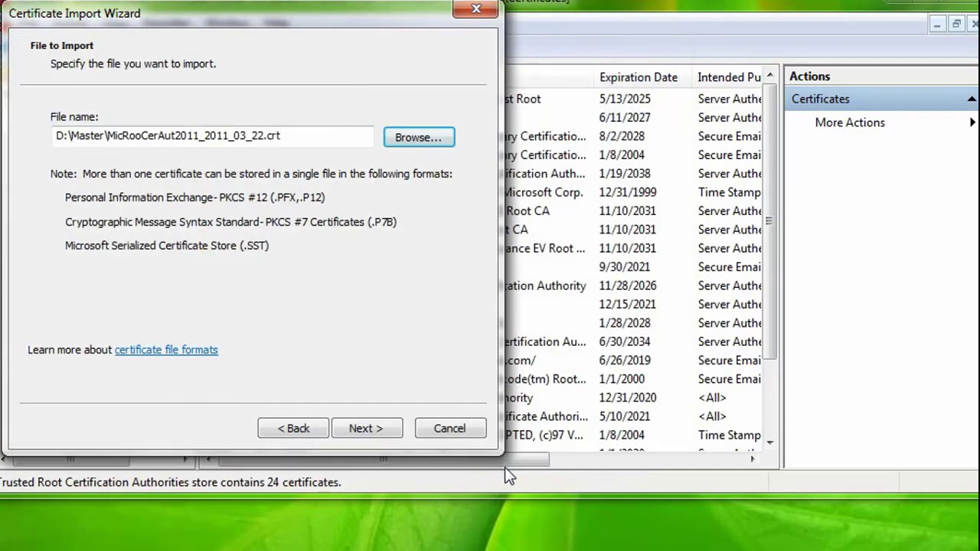
# Complete the import with the certificate placed in the Trusted Root Certification Authorities store, and close the console
pyautogui.click(364, 431)
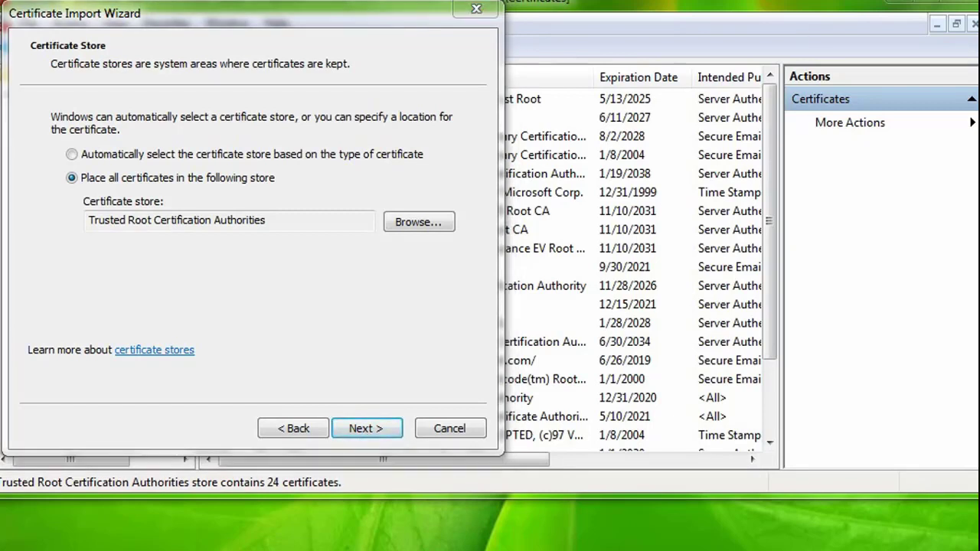
pyautogui.click(376, 433)
pyautogui.click(366, 429)
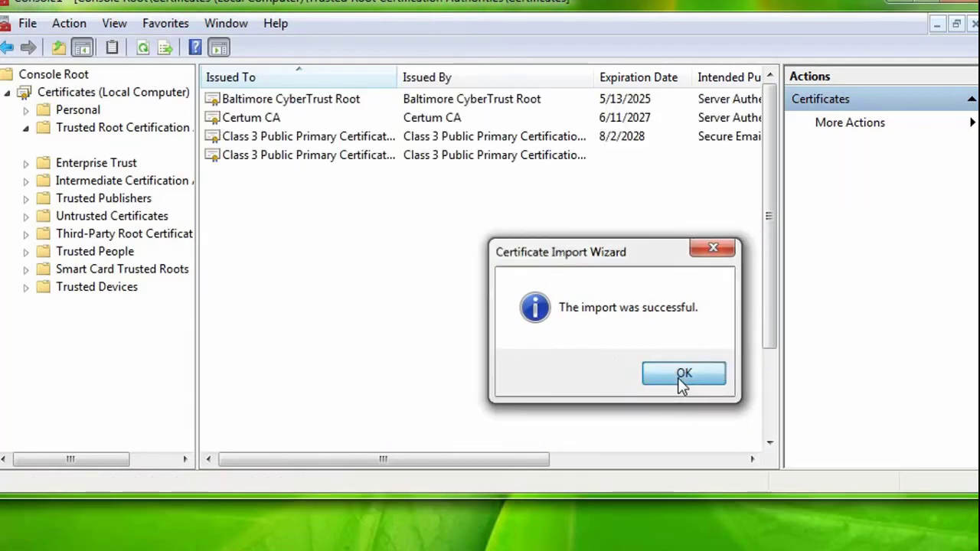
pyautogui.click(678, 378)
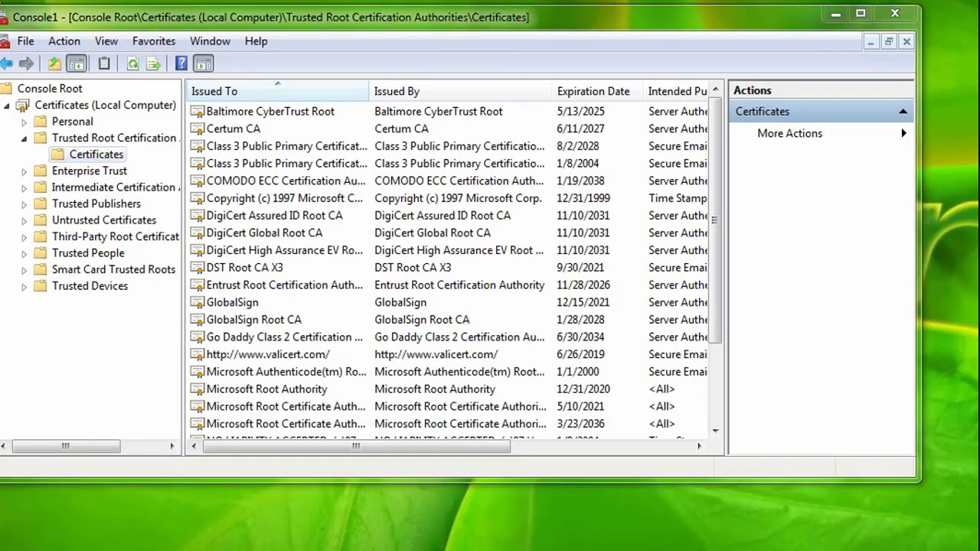
pyautogui.hotkey('alt', 'F4')
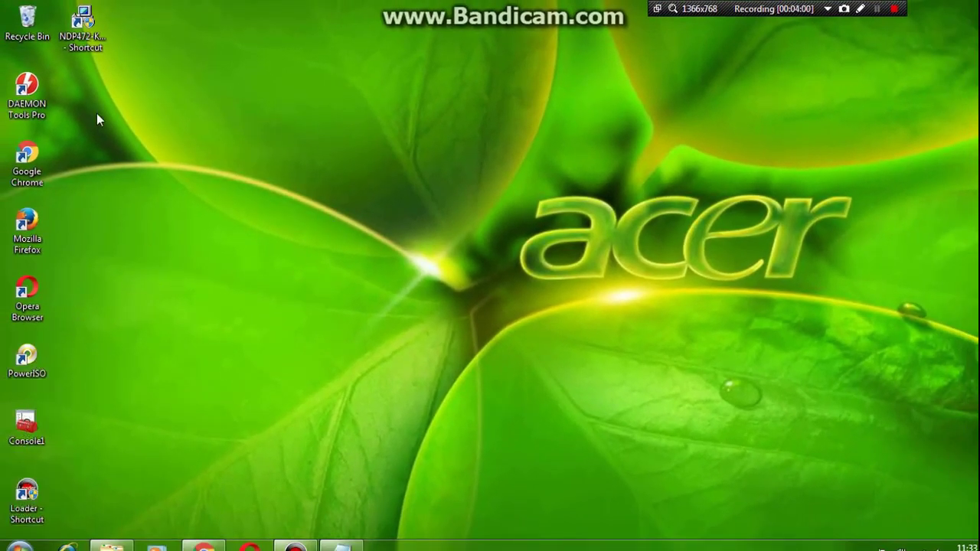
# Run the NDP472-KB4054530-x86-x64-AllOS-ENU installer from its desktop shortcut as administrator
pyautogui.click(91, 48)
pyautogui.rightClick(91, 50)
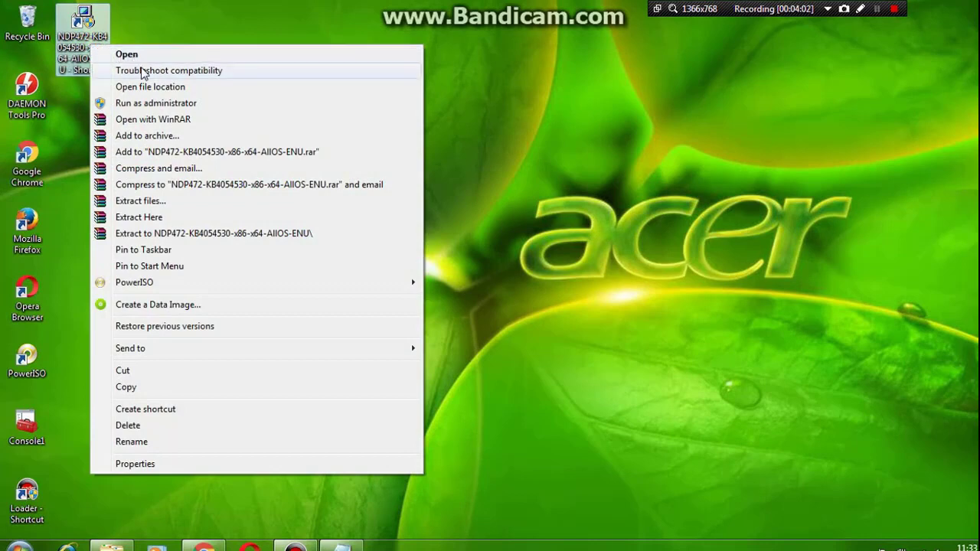
pyautogui.click(143, 102)
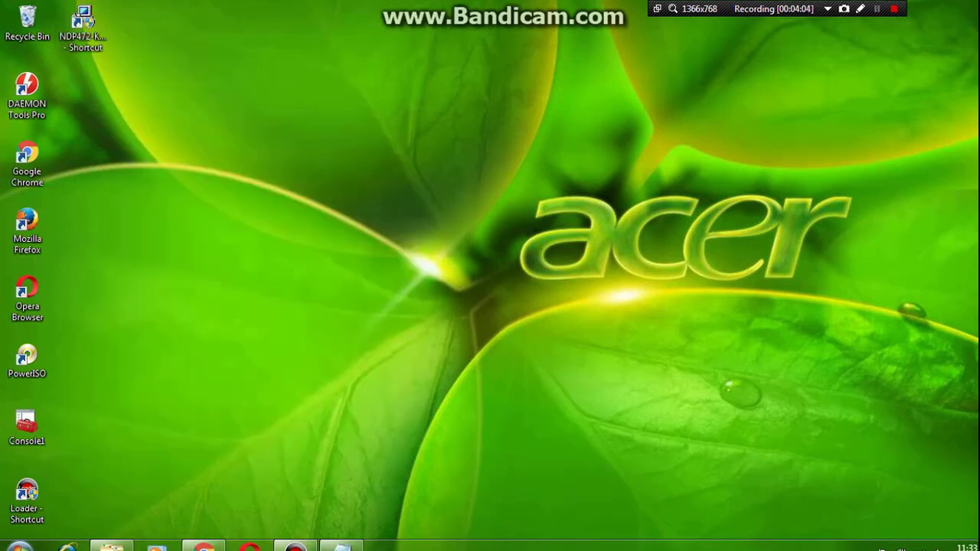